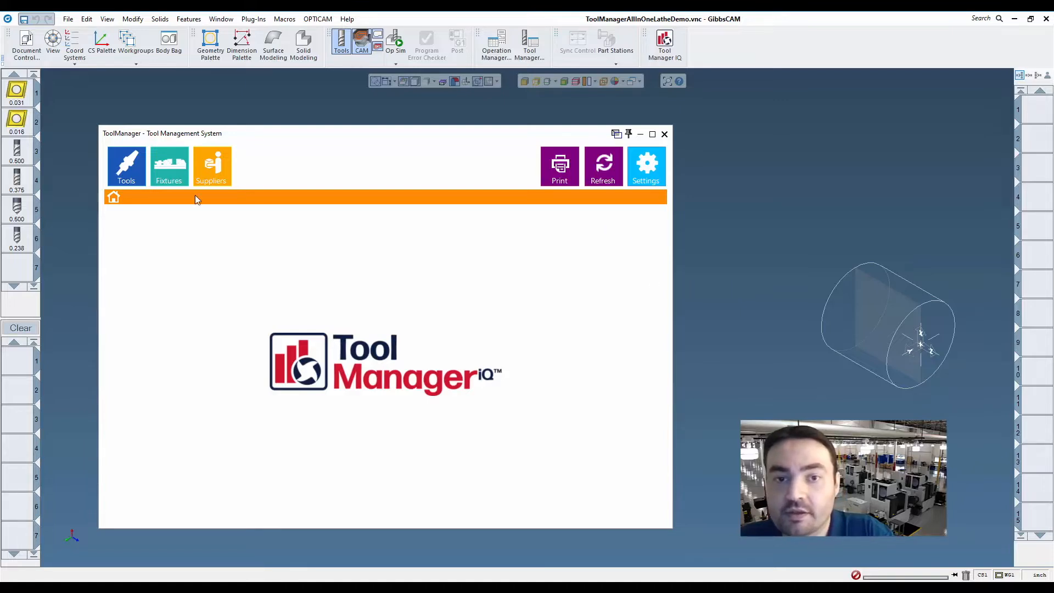
Look through the tool, holder, holder class, fixture, fixture assembly and supplier sections of the tool database
click(121, 167)
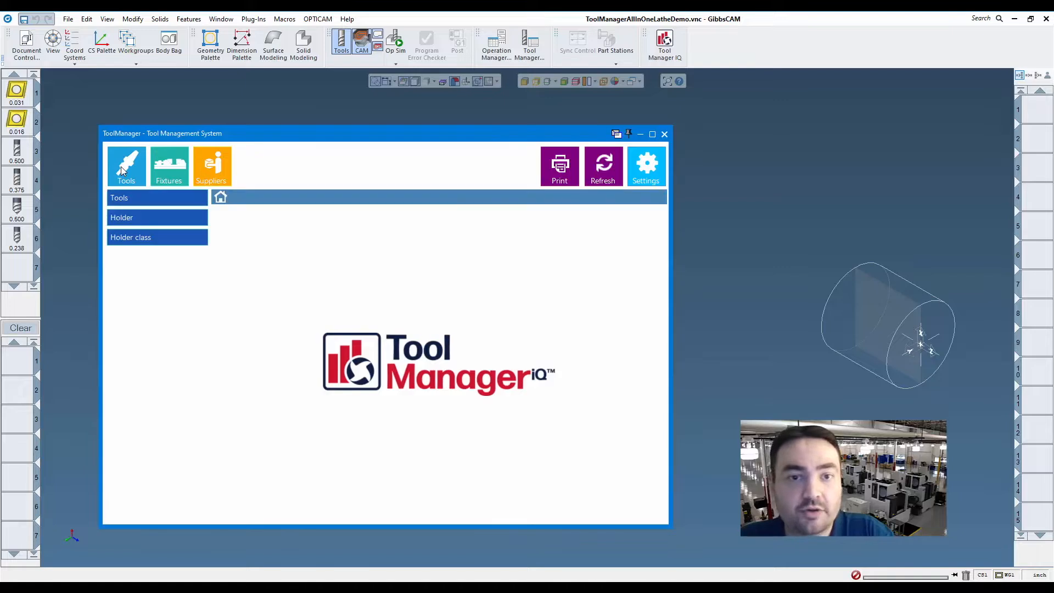
click(137, 199)
click(135, 216)
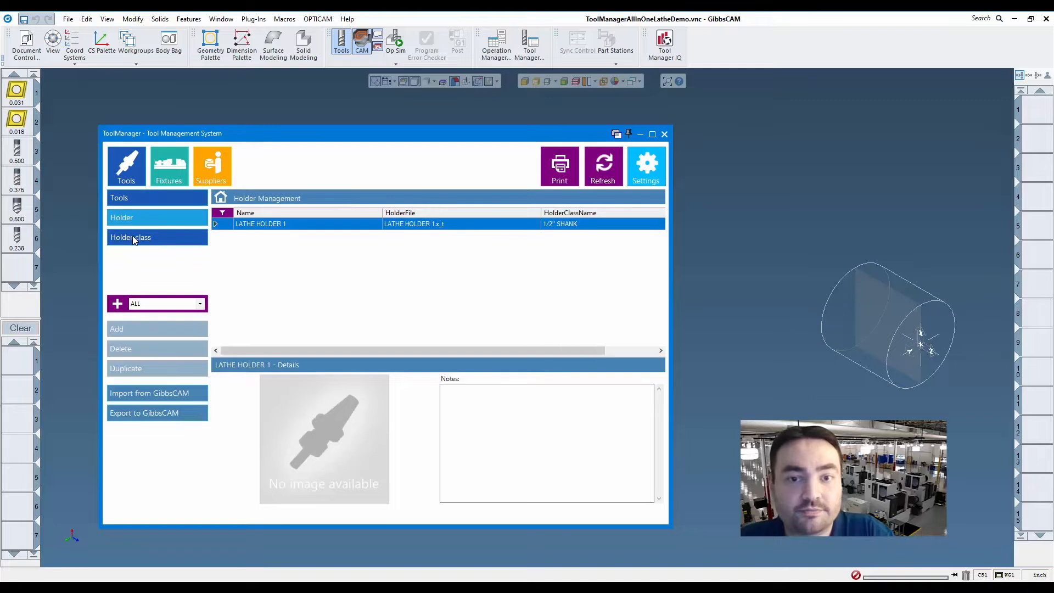
click(133, 236)
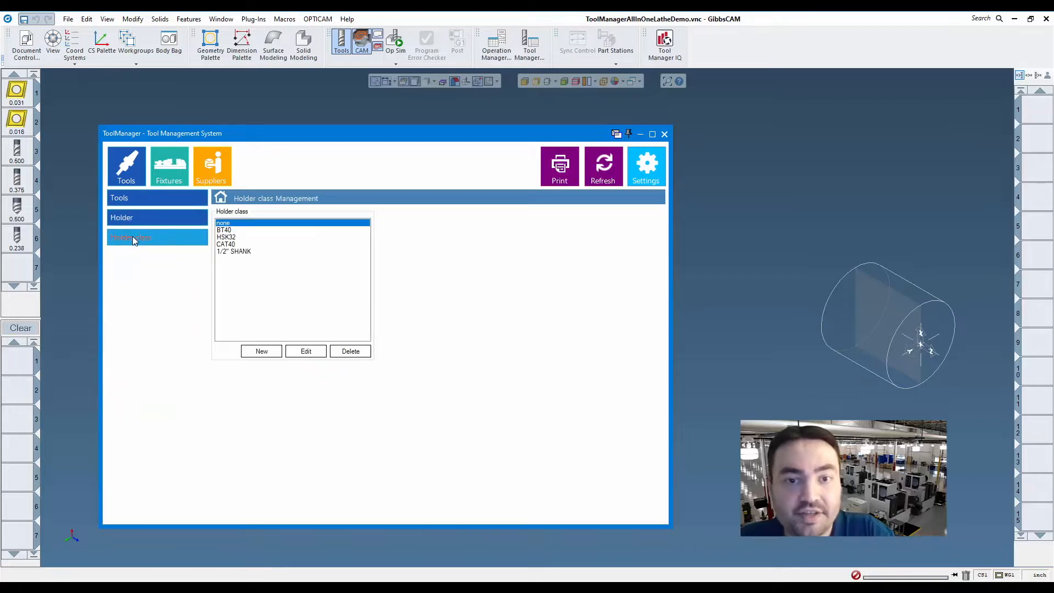
click(172, 167)
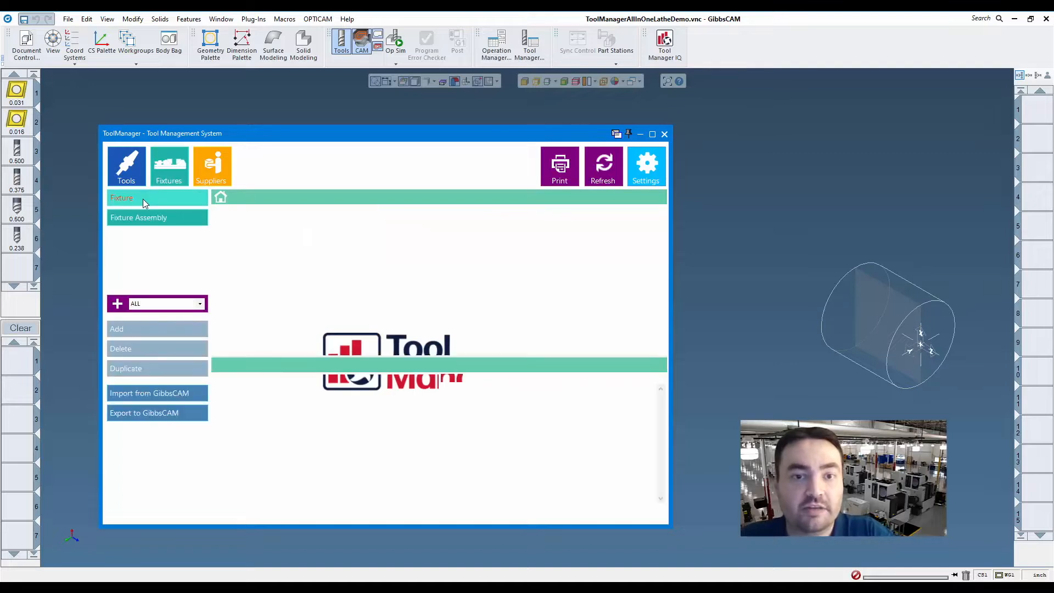
click(137, 218)
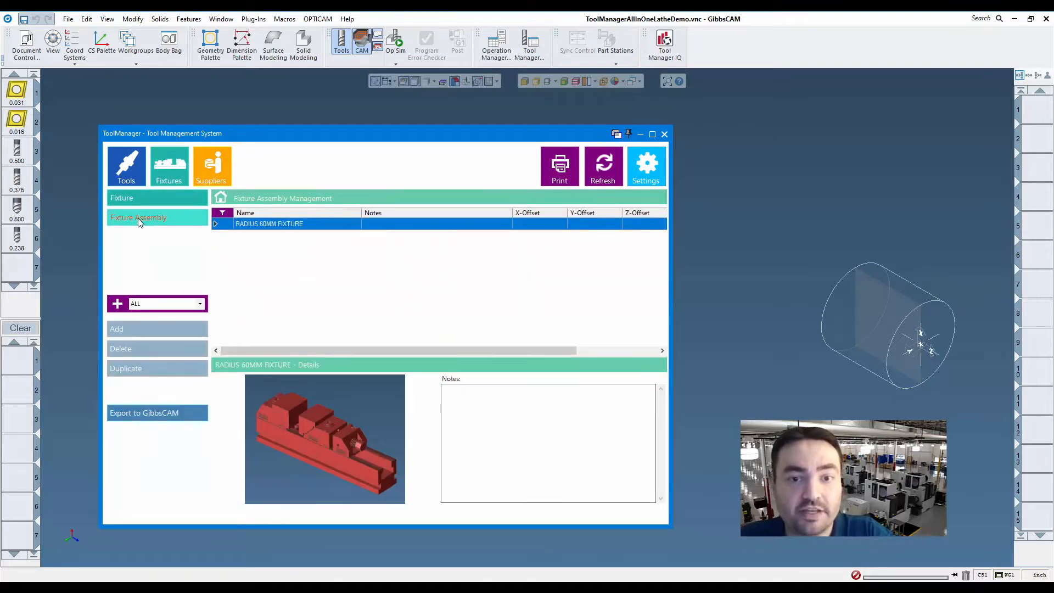
click(215, 167)
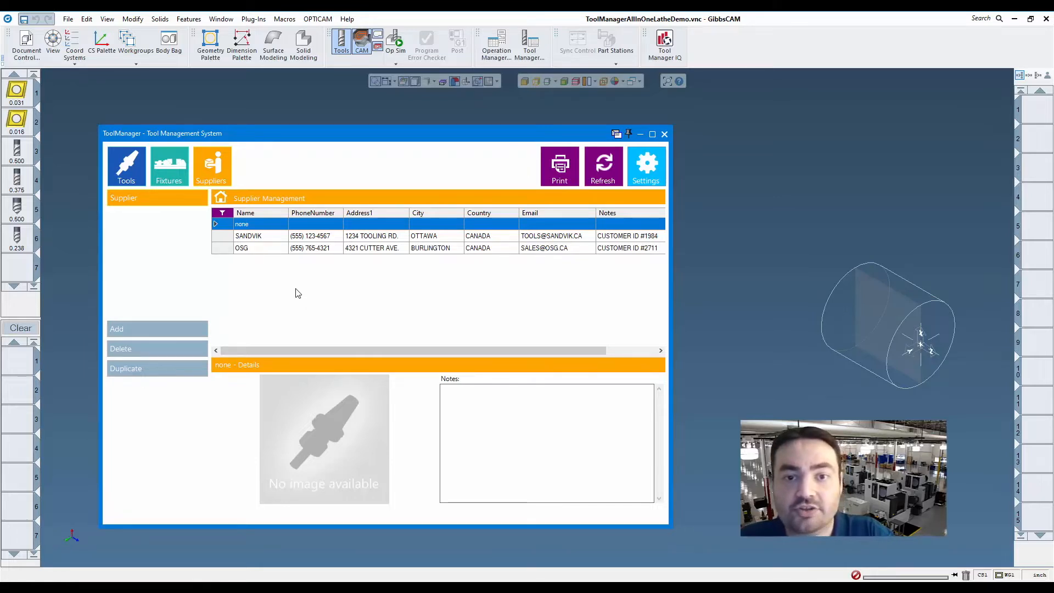
Go to the tool list, view the blank details form for a new tool, and dismiss it without adding anything
click(126, 167)
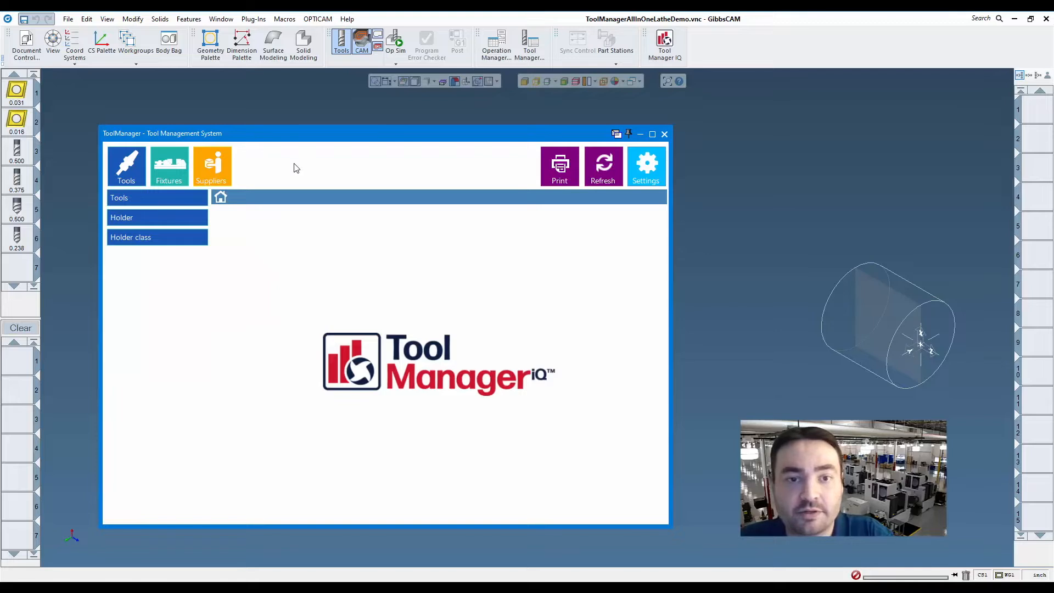
click(146, 199)
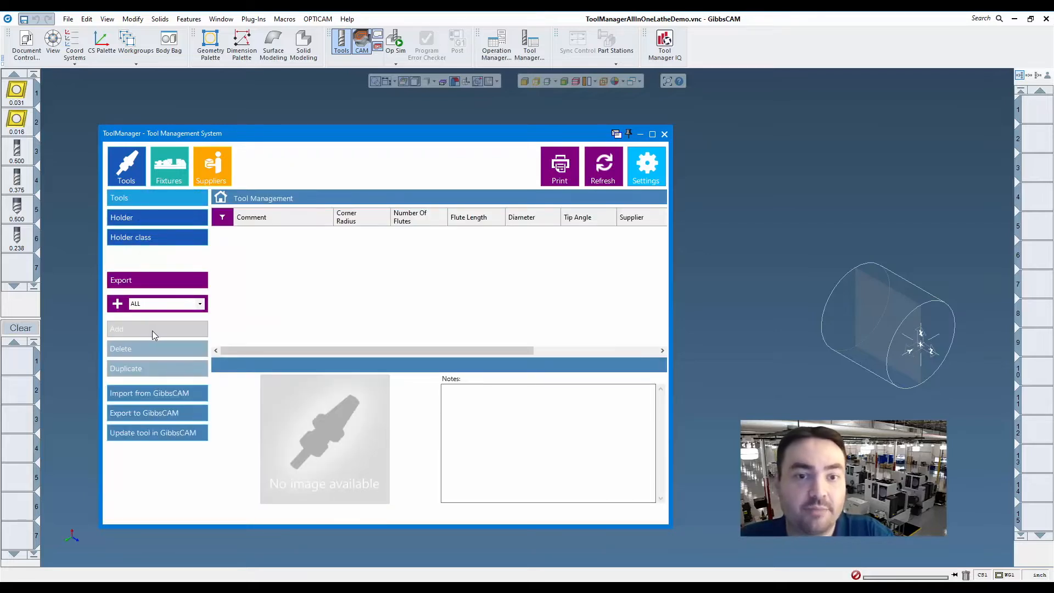
click(153, 329)
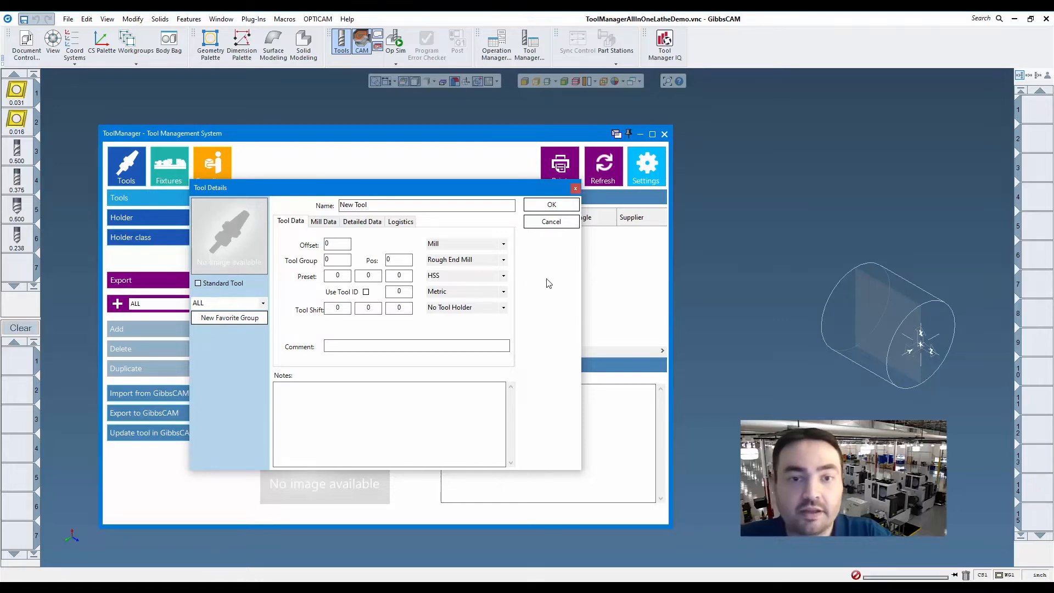
click(549, 226)
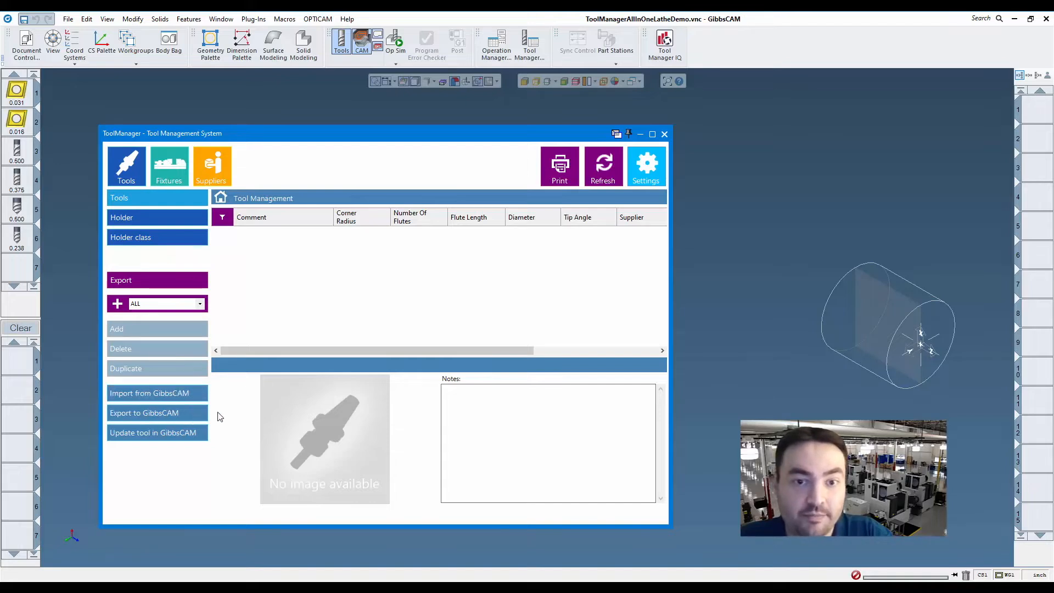
Import the part's first tool, the CNMG 432 80-degree diamond insert, into the tool database with SANDVIK as its supplier
click(17, 92)
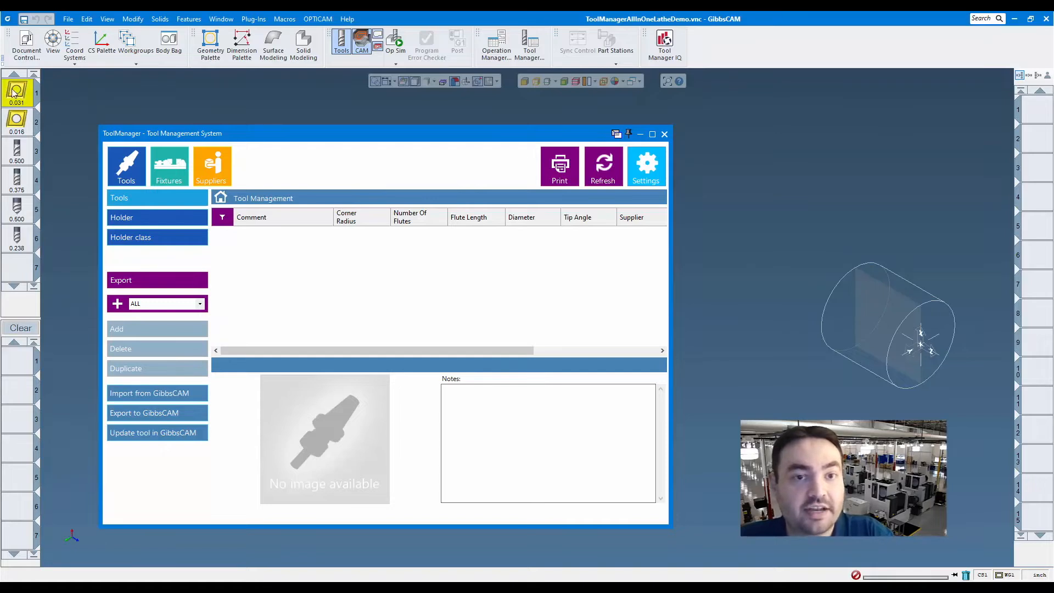
click(158, 394)
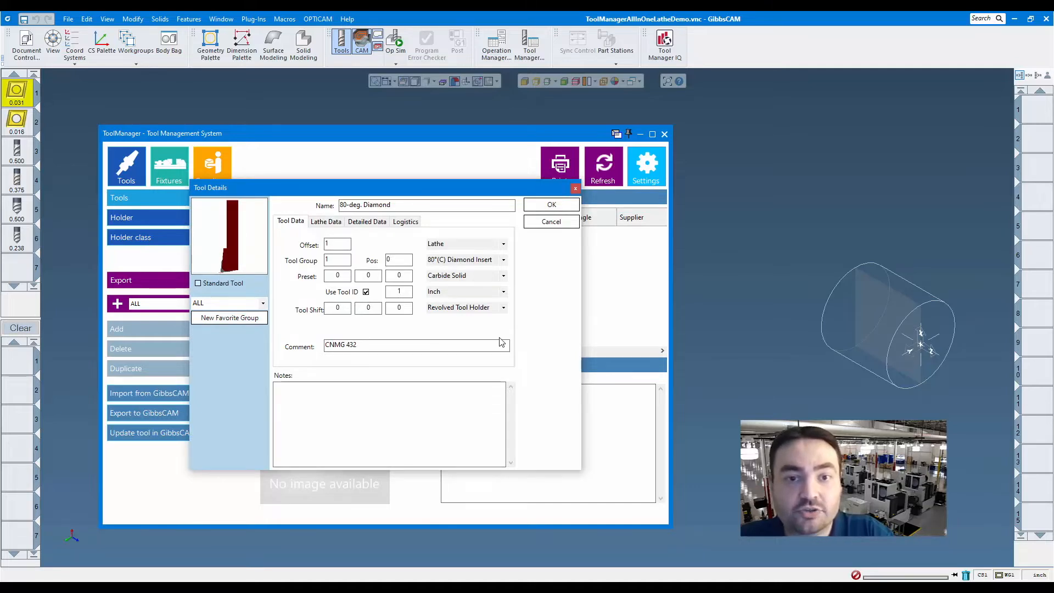
click(263, 303)
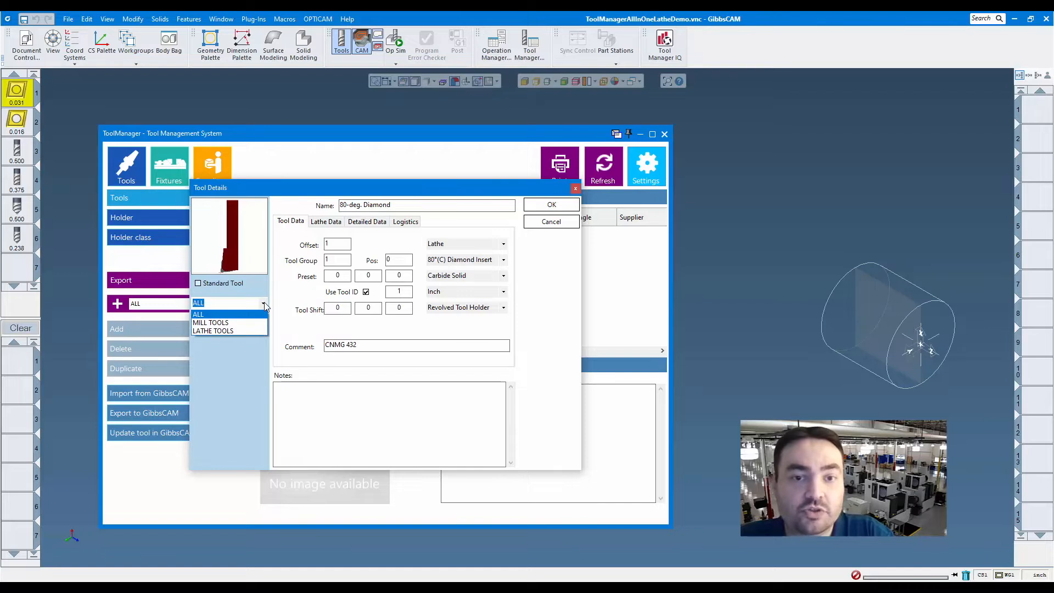
click(264, 303)
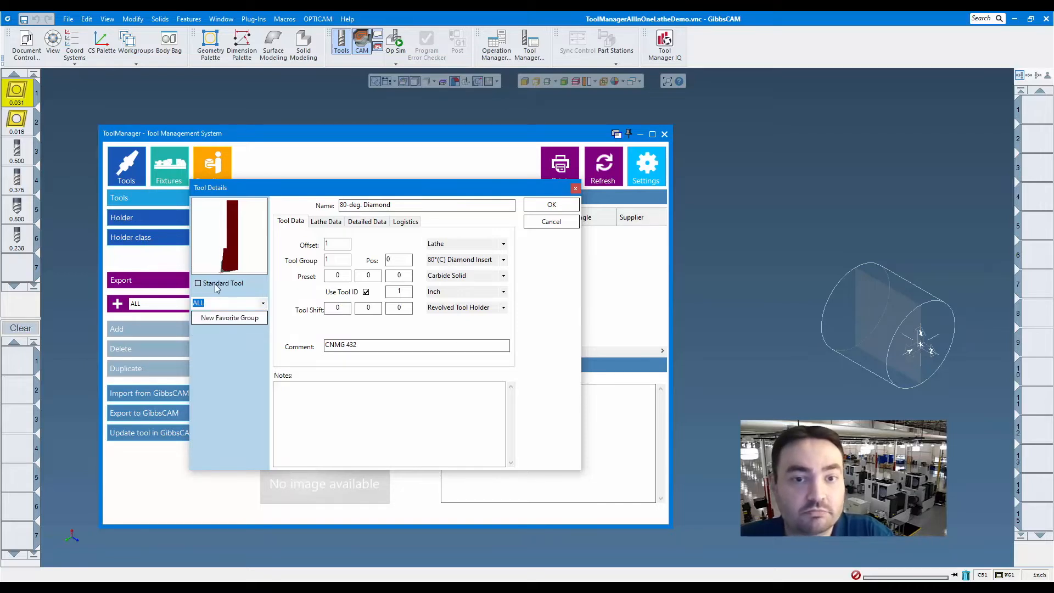
click(405, 222)
click(453, 292)
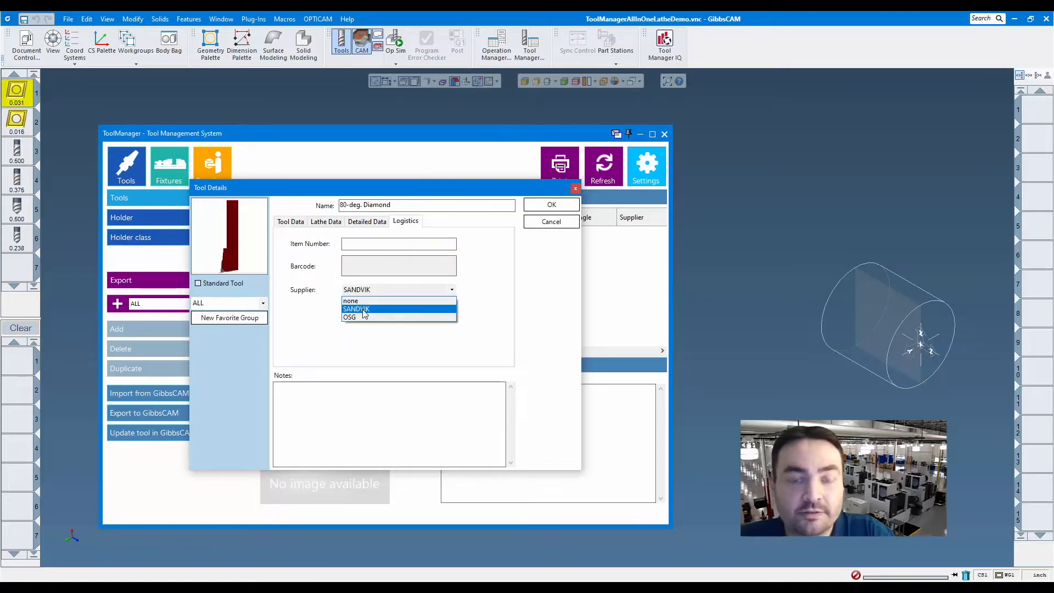
click(364, 308)
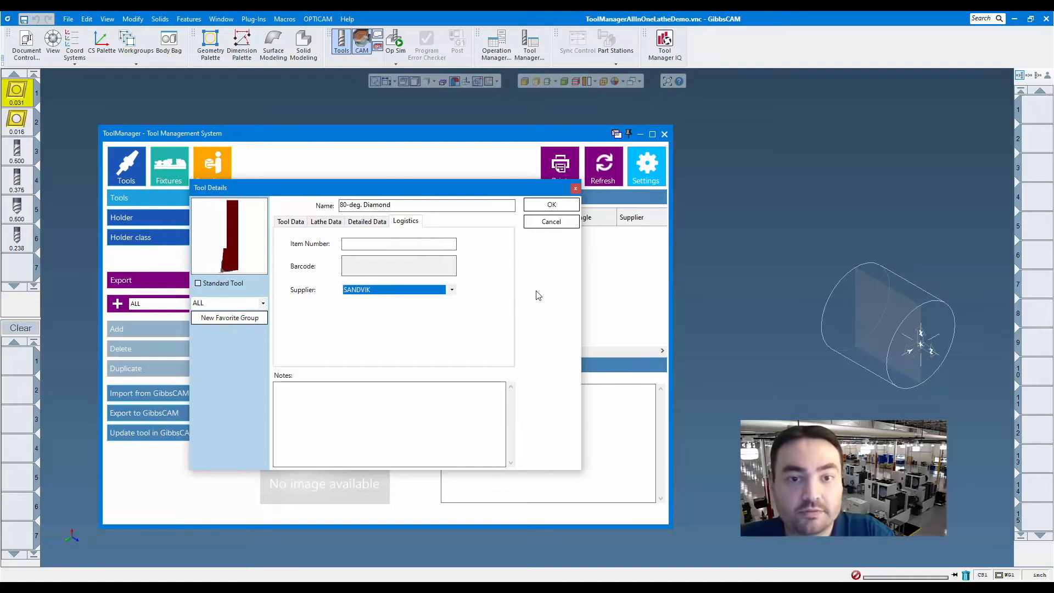
click(552, 205)
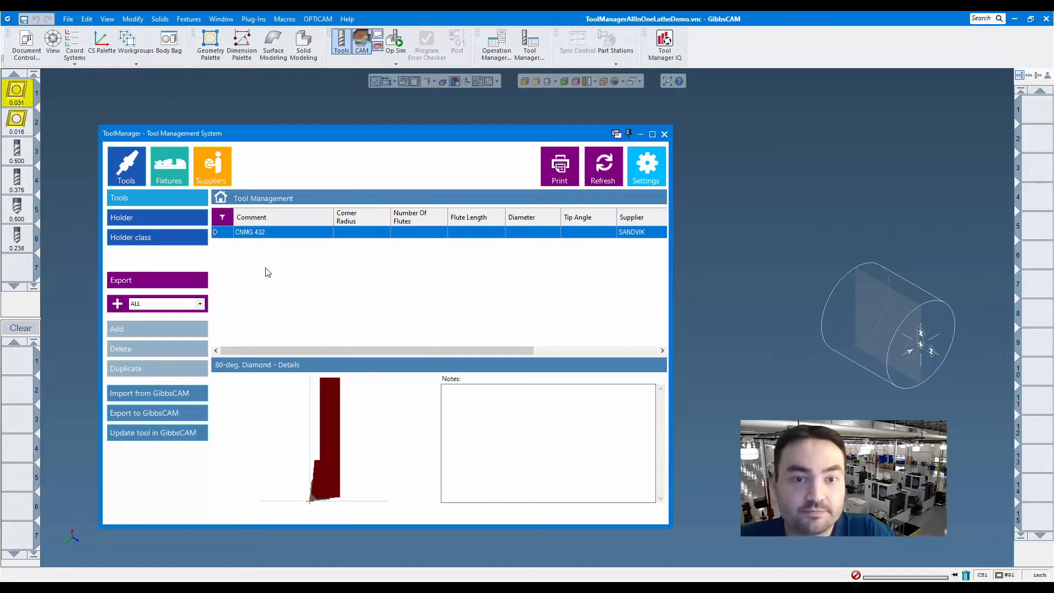
Import tools 2 through 6 of the part into the tool database together using the Add all option
click(17, 121)
shift+click(17, 236)
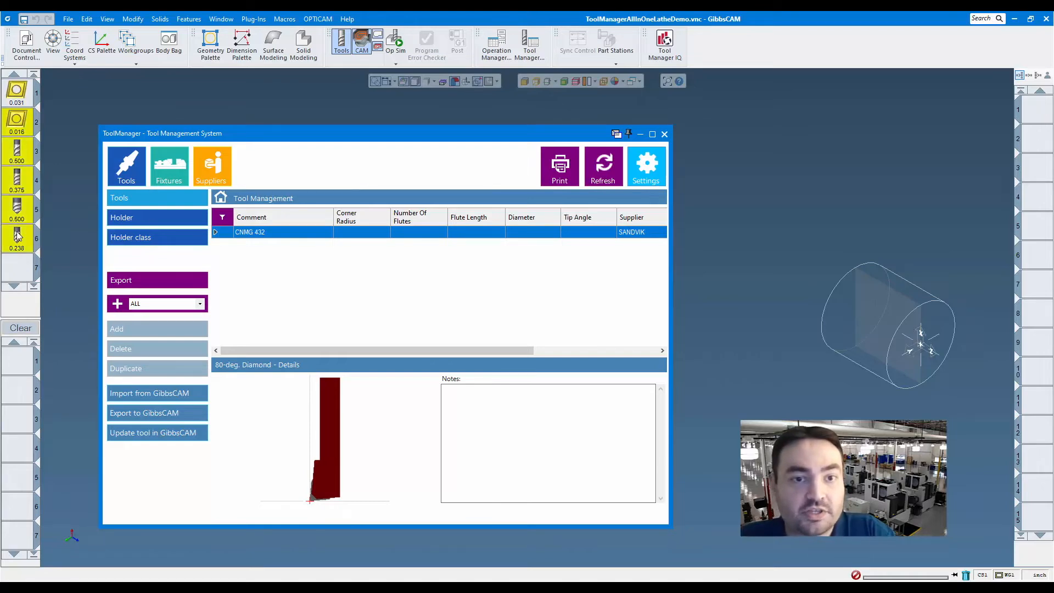
click(150, 393)
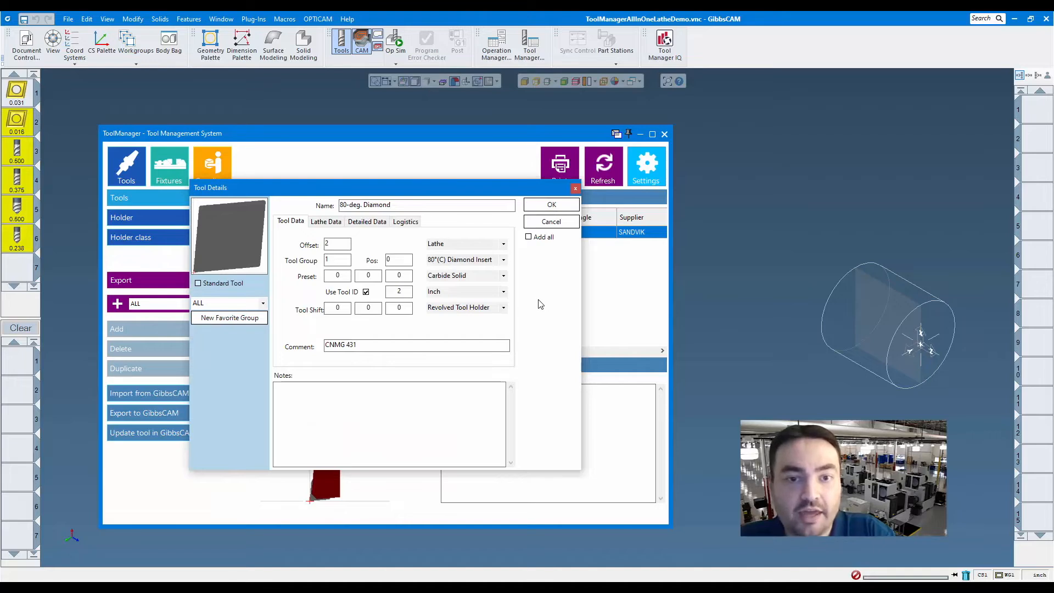
click(531, 238)
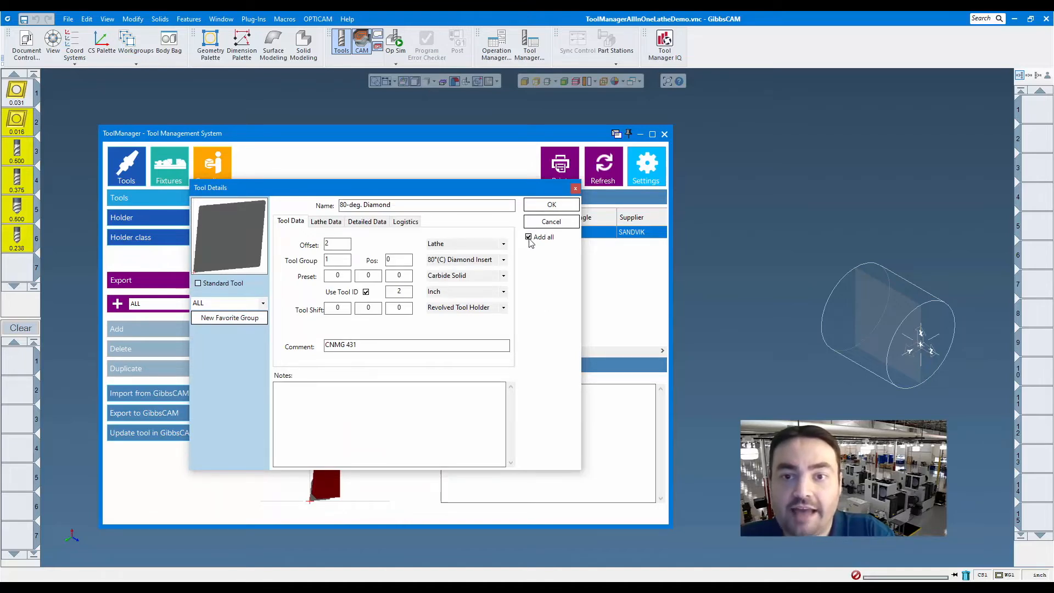
click(551, 204)
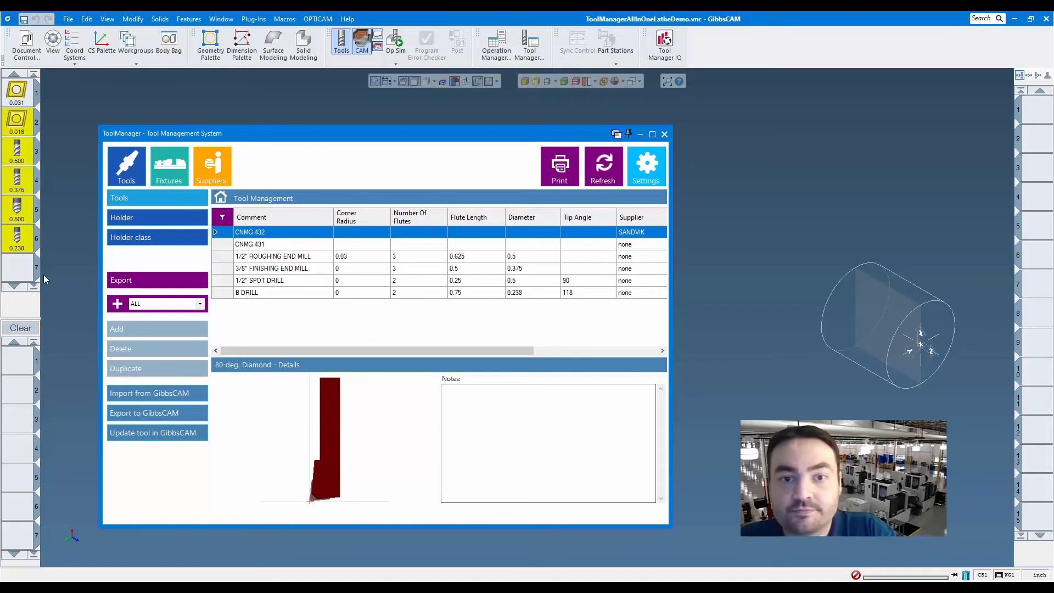
click(21, 274)
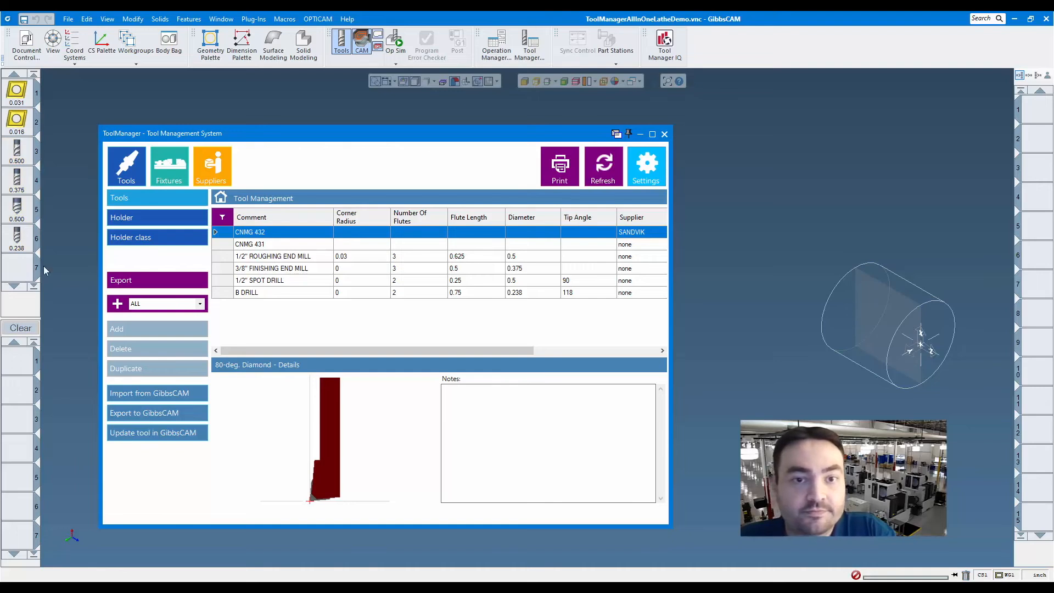
Export the 3 JAW CHUCK fixture from the fixture database into the GibbsCAM part
click(120, 219)
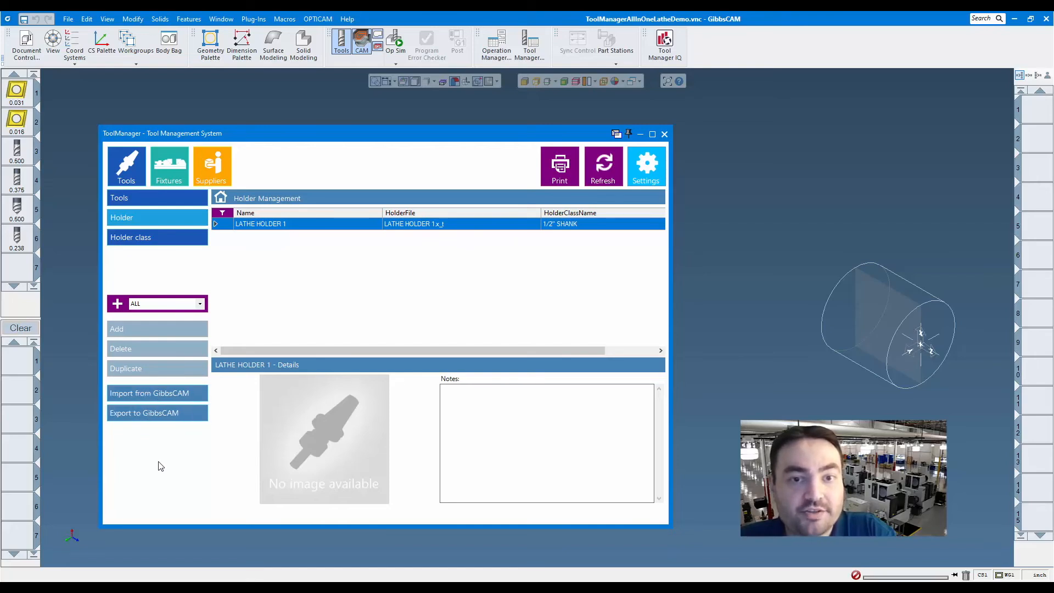
click(170, 159)
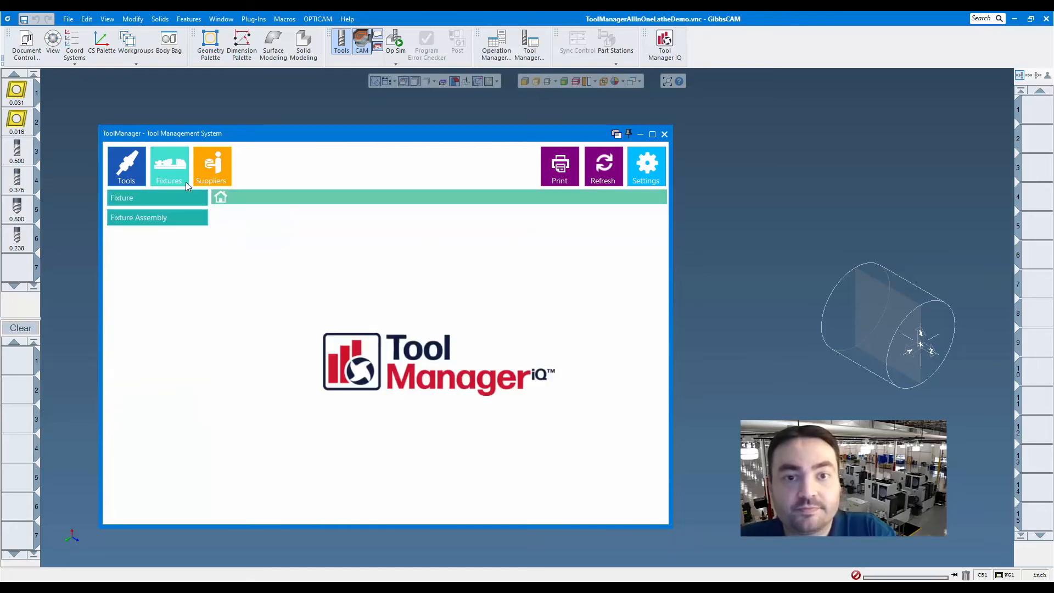
click(159, 200)
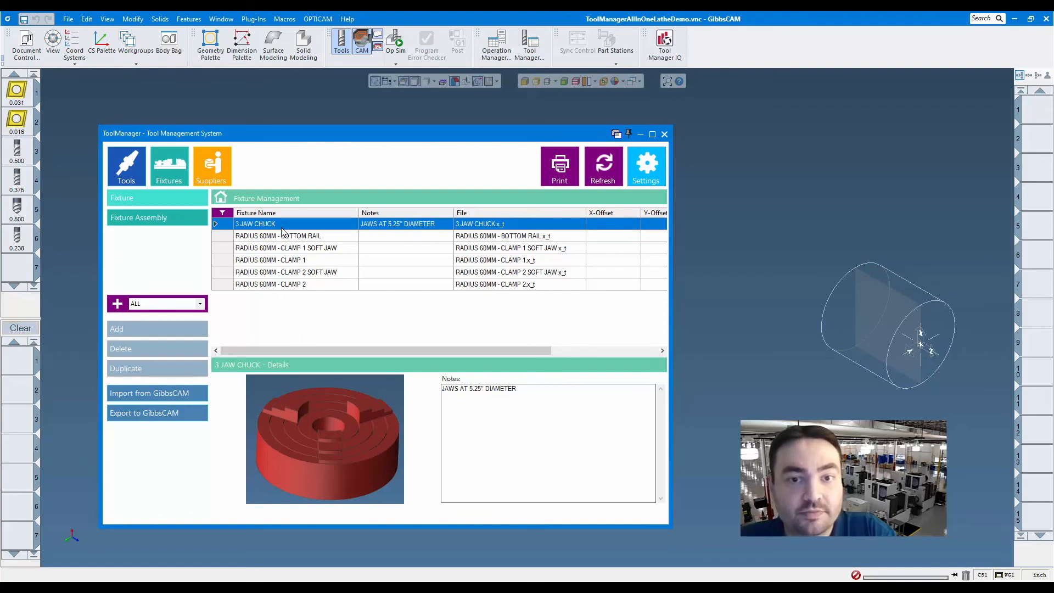
click(153, 414)
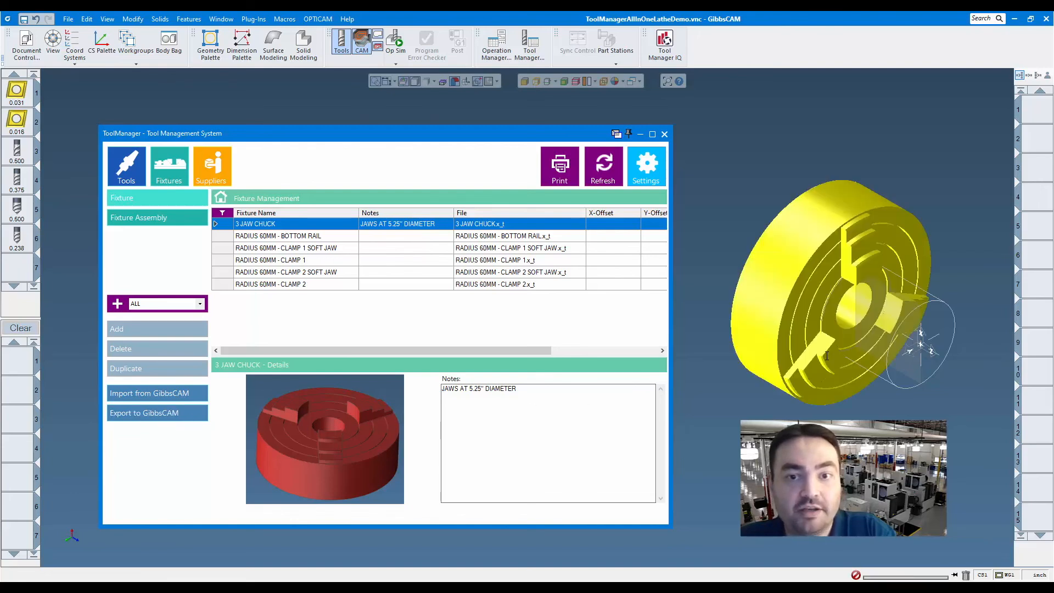
Change the body type of the chuck model in the part to Fixture
right_click(792, 241)
mouse_move(857, 273)
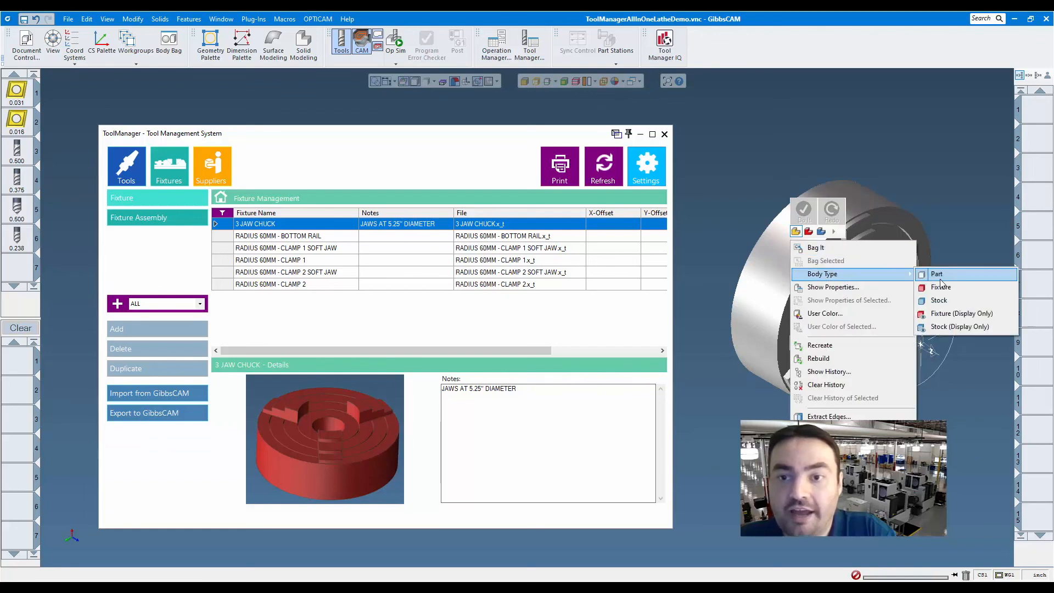
click(941, 287)
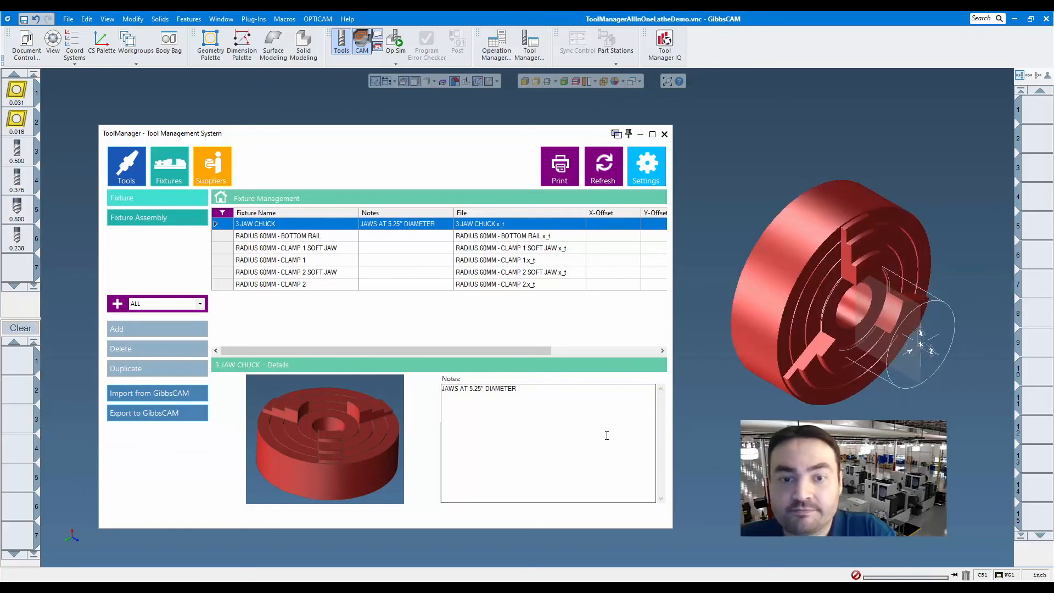